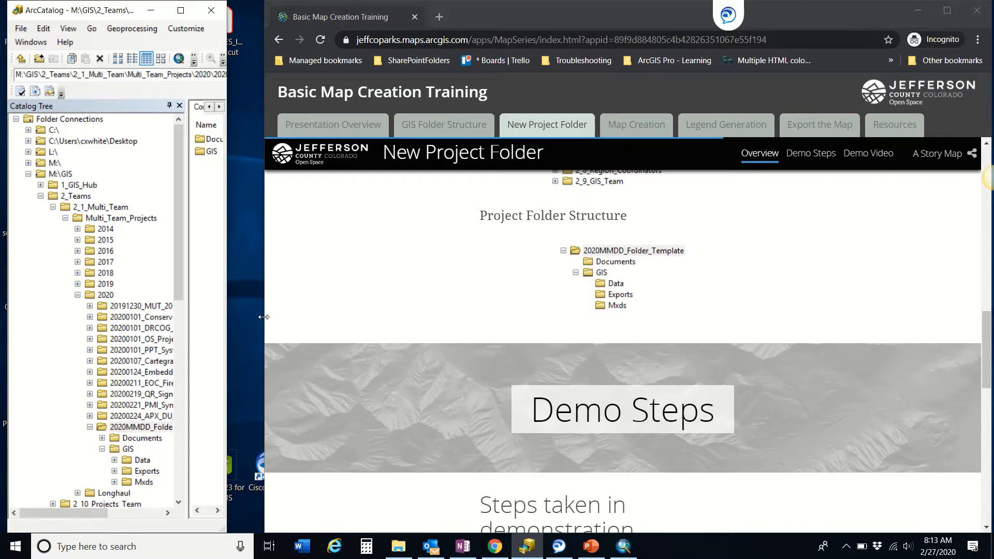
# Step: Scroll the story map to the New Project Folder demo Steps 1–4, then shrink the browser
pyautogui.moveTo(264, 322); pyautogui.dragTo(235, 323)
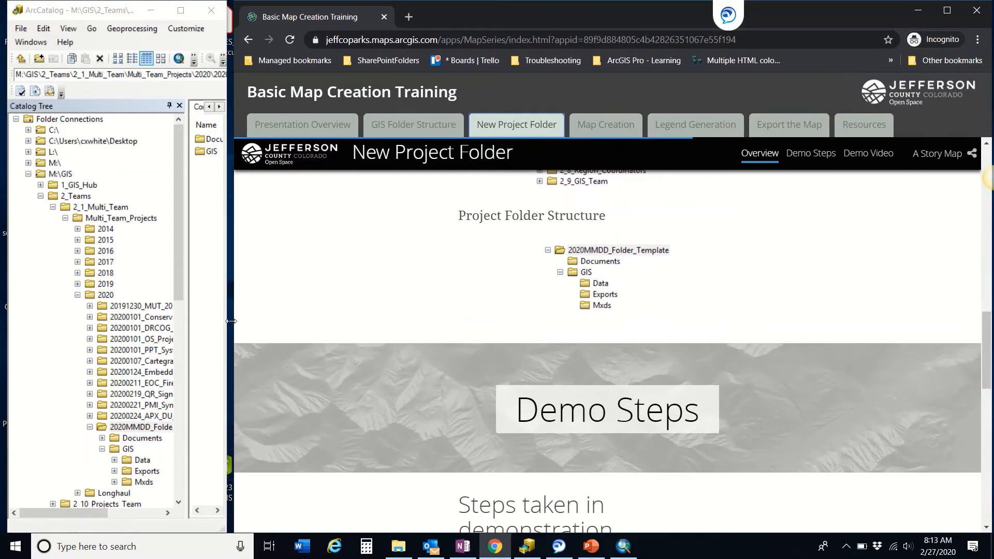
pyautogui.scroll(-4, 535, 251)
pyautogui.scroll(-3, 675, 283)
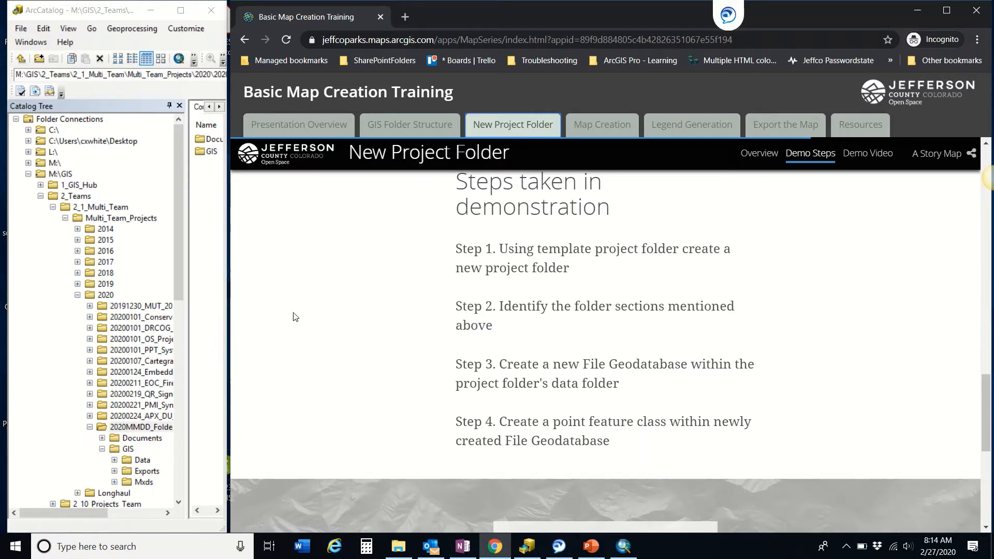
pyautogui.moveTo(228, 291); pyautogui.dragTo(704, 325)
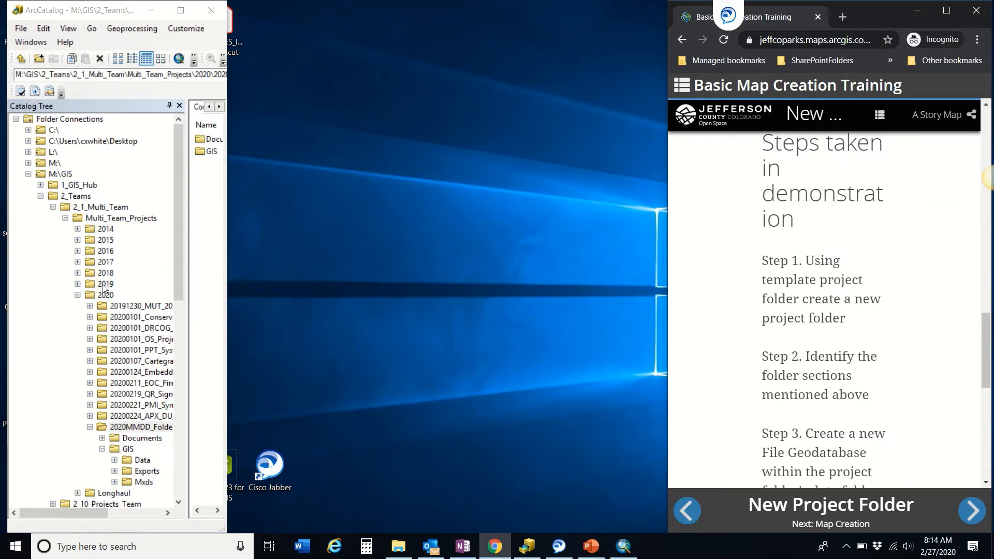
# Step: Widen ArcCatalog and its Catalog Tree pane, then collapse 2020MMDD_Folder_Template
pyautogui.moveTo(226, 247); pyautogui.dragTo(662, 276)
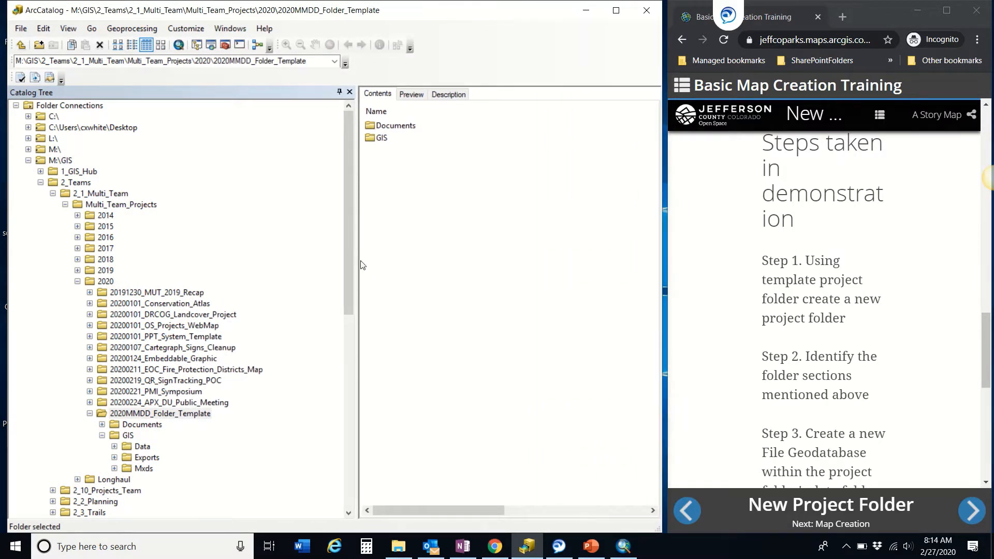
pyautogui.moveTo(357, 259); pyautogui.dragTo(444, 261)
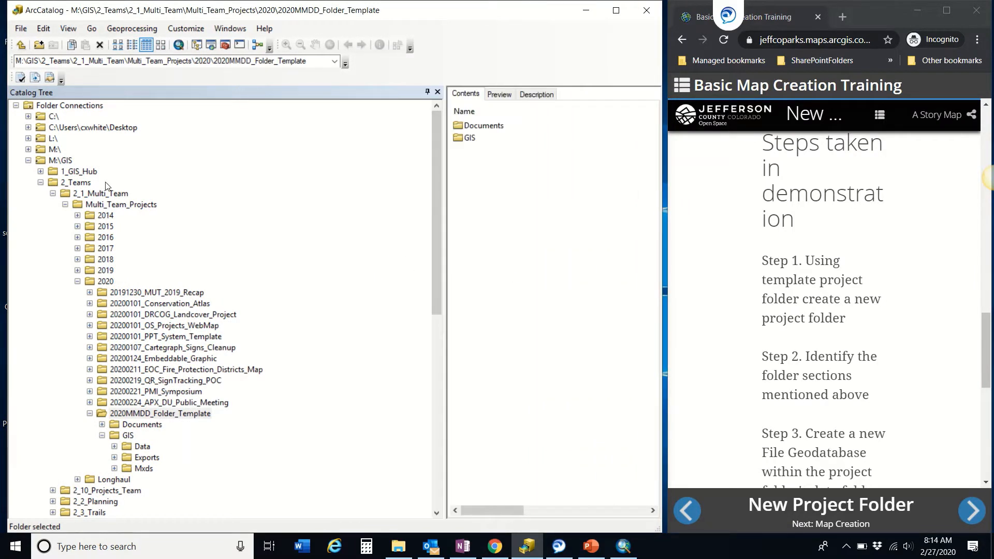
pyautogui.click(53, 194)
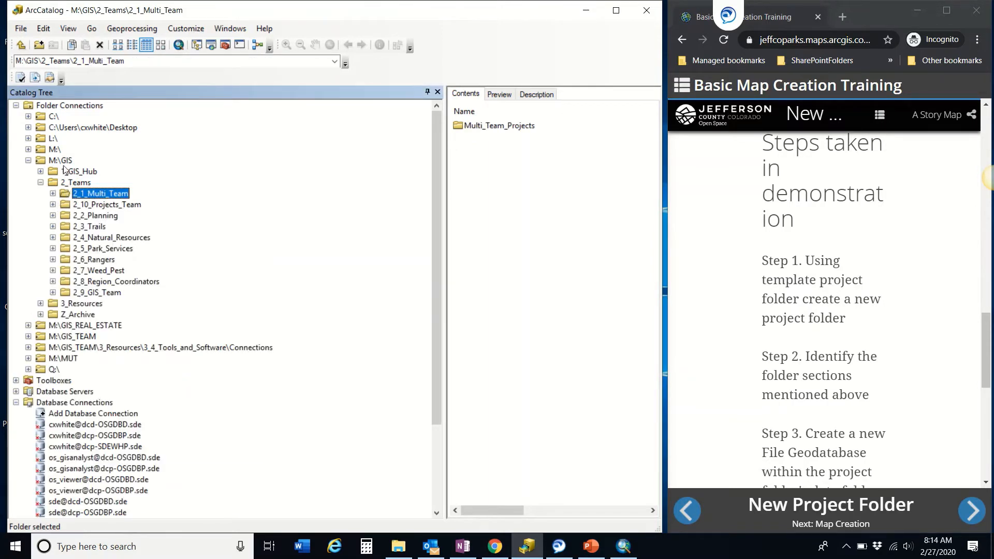
pyautogui.click(53, 194)
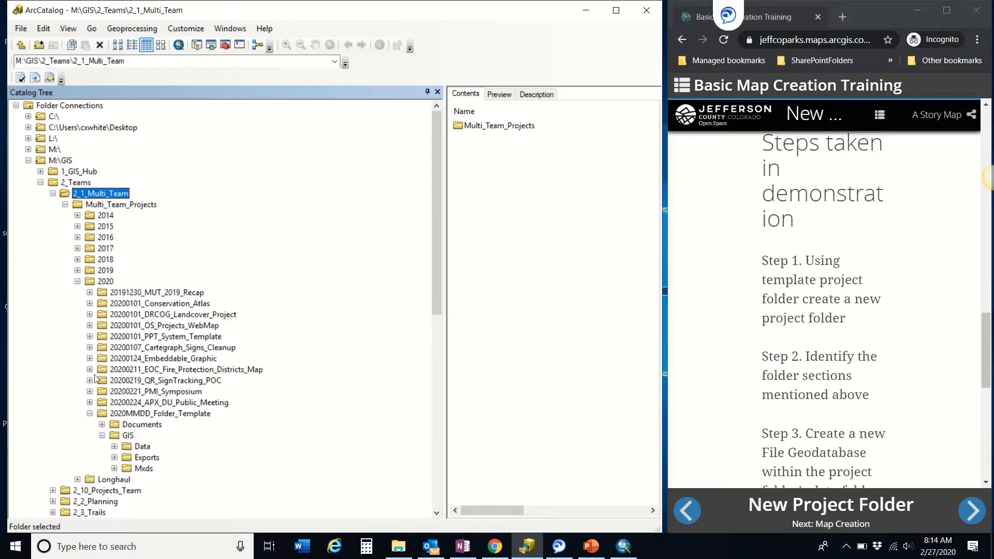
pyautogui.click(90, 414)
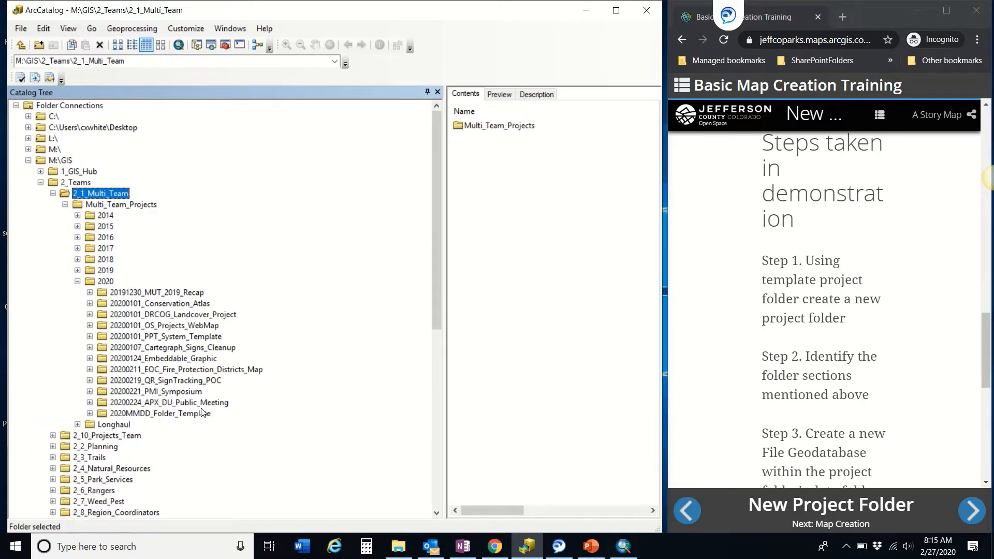
pyautogui.rightClick(192, 414)
# Step: Copy 2020MMDD_Folder_Template and paste it into the 2020 folder
pyautogui.click(222, 426)
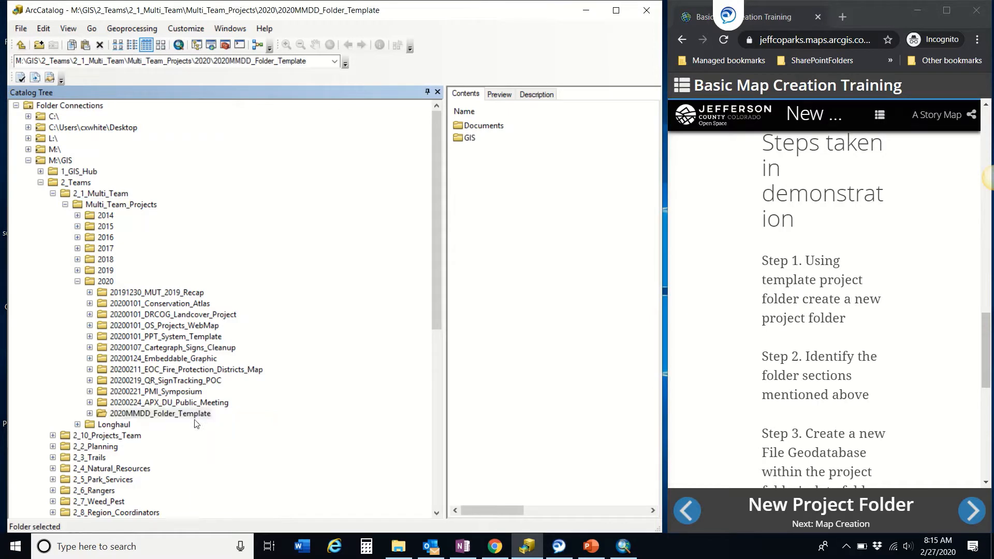
pyautogui.rightClick(105, 282)
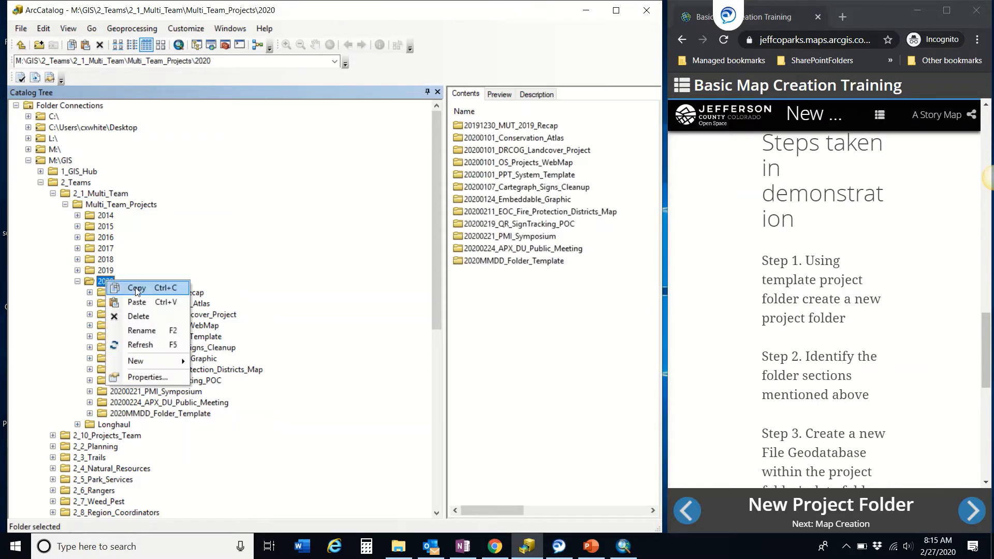
pyautogui.click(146, 304)
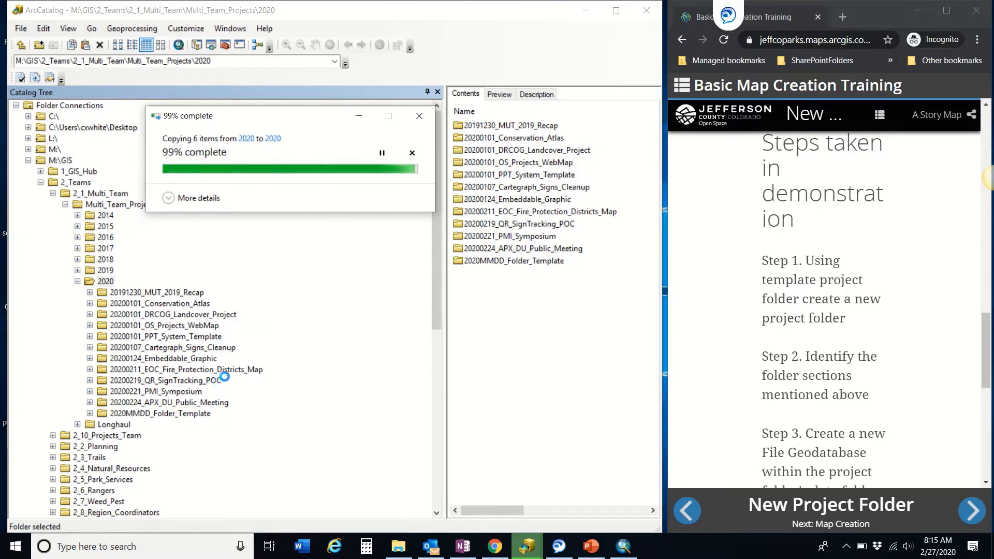
# Step: Rename the pasted copy to 20200227_Basic_Map_Creation_Training
pyautogui.click(165, 425)
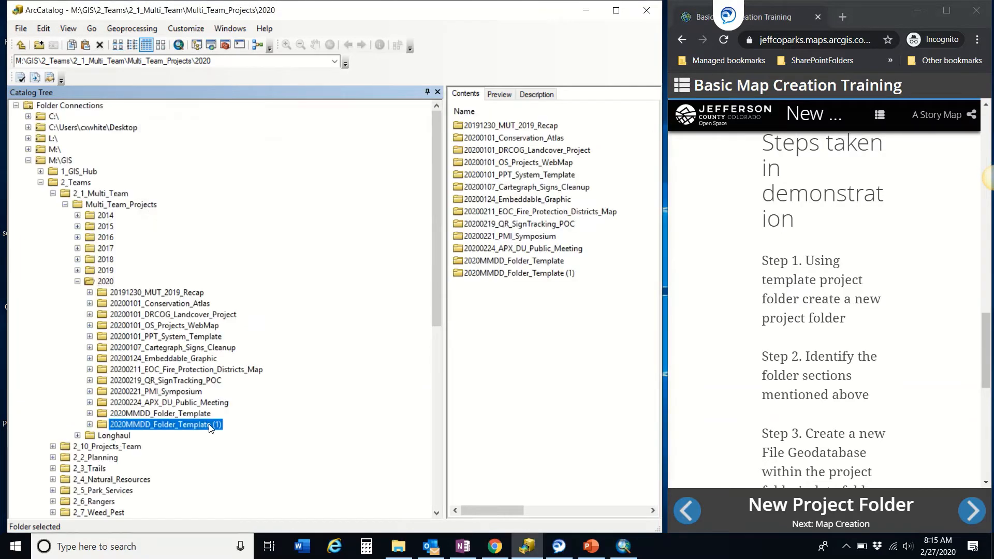
pyautogui.click(224, 425)
pyautogui.moveTo(223, 425); pyautogui.dragTo(127, 430)
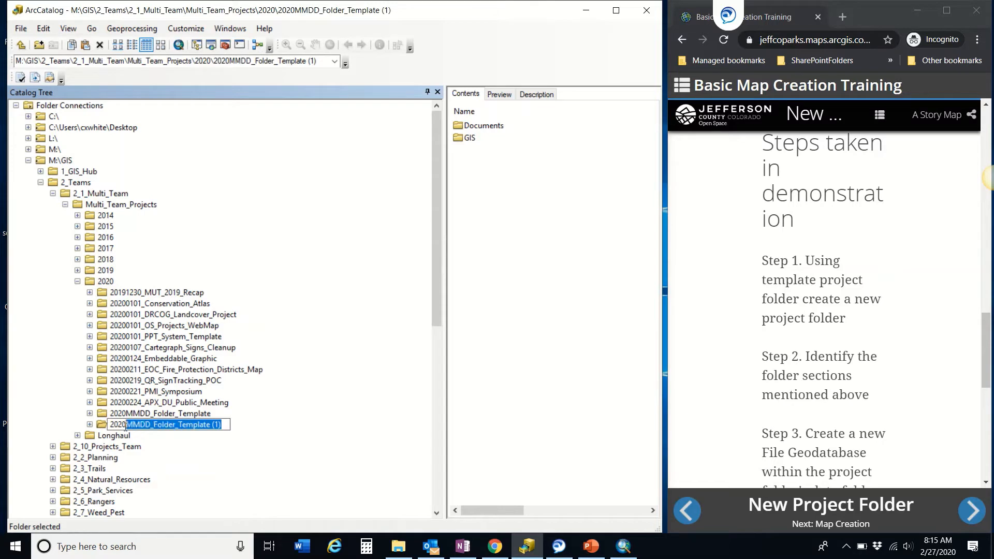
pyautogui.write('0200')
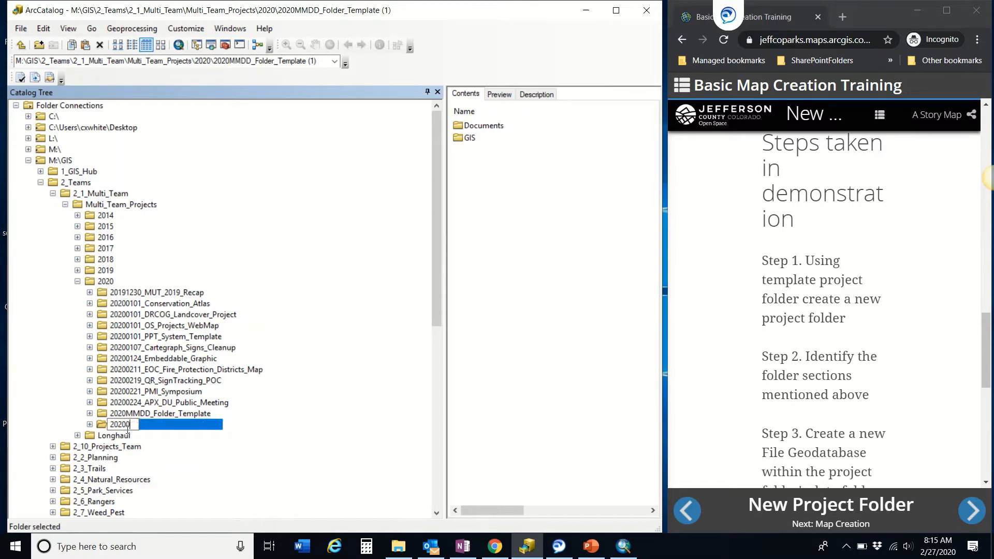
pyautogui.write('227_Basic_Map')
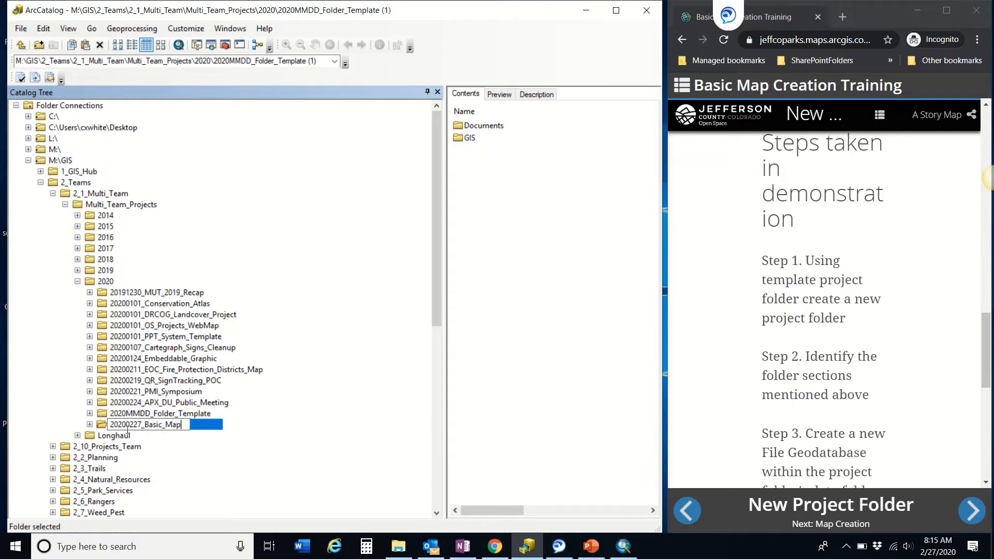
pyautogui.write('_Creation_Training')
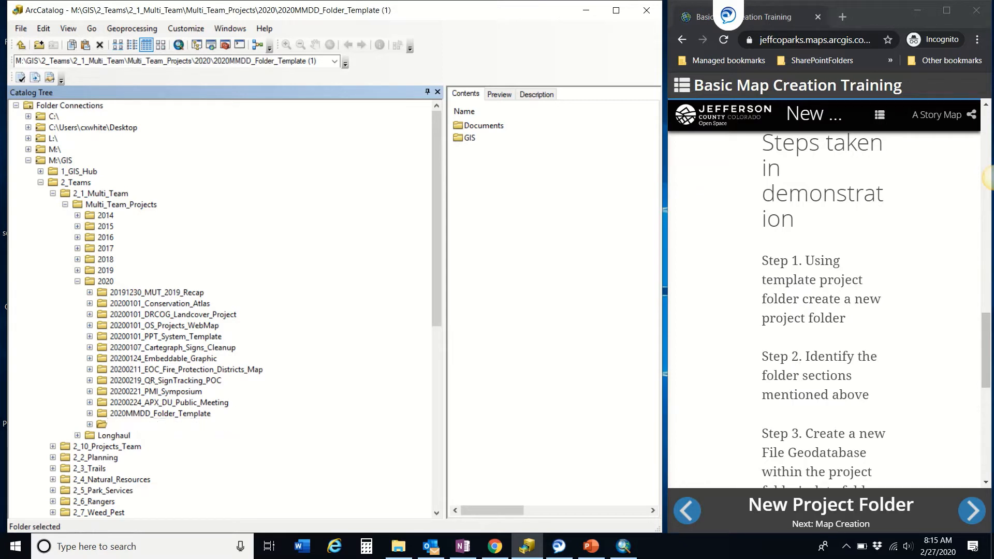
pyautogui.press('Return')
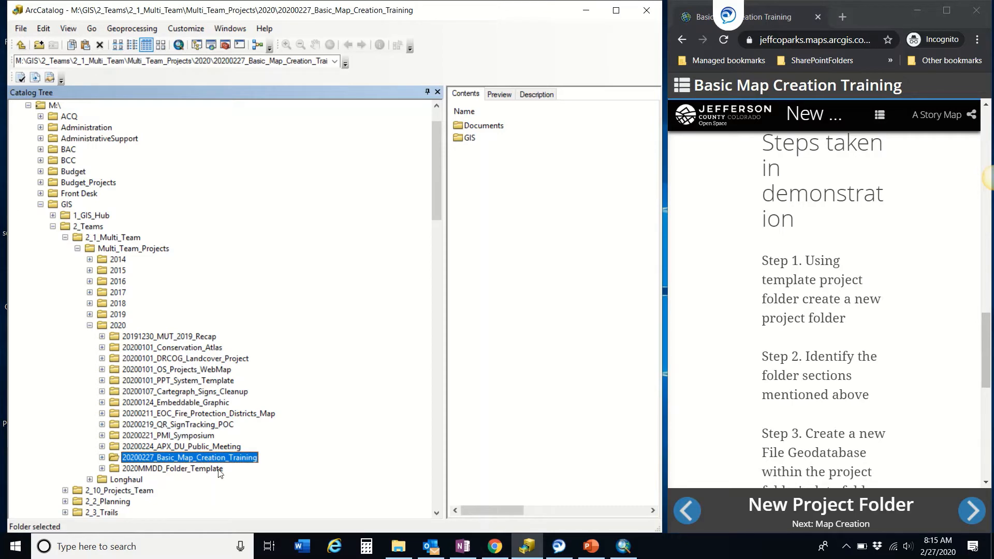
# Step: Expand 20200227_Basic_Map_Creation_Training, its GIS folder and the Data folder
pyautogui.scroll(-3, 248, 463)
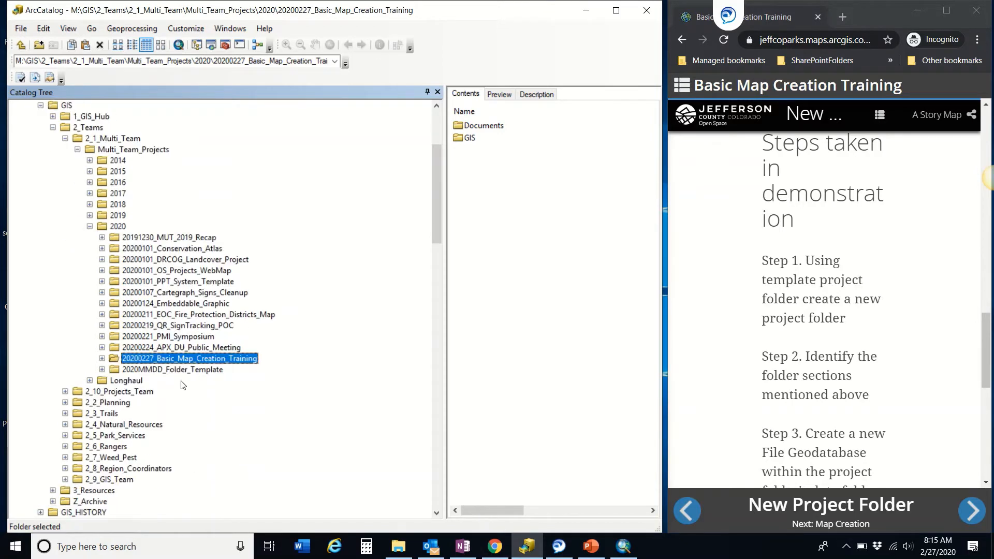
pyautogui.click(102, 358)
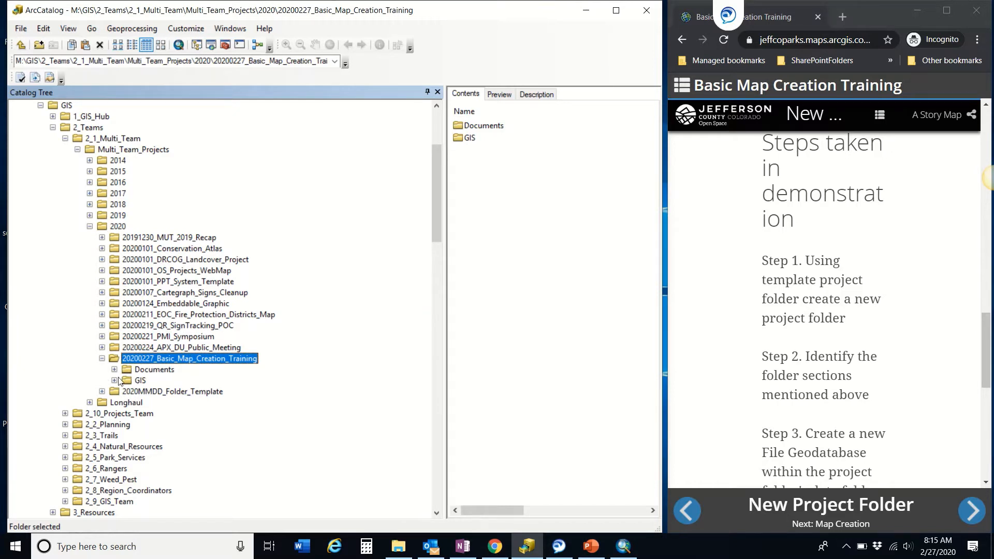
pyautogui.click(114, 380)
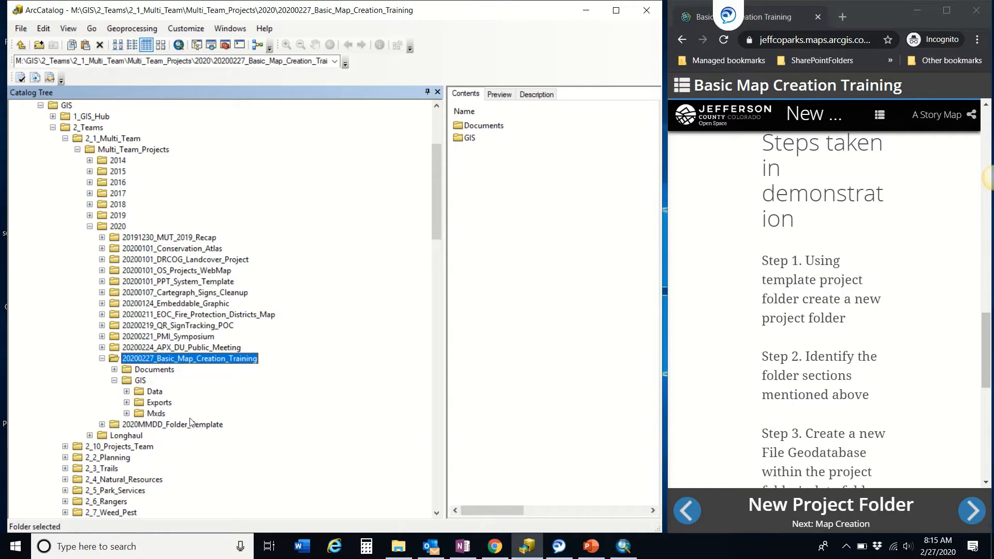
pyautogui.scroll(-3, 863, 382)
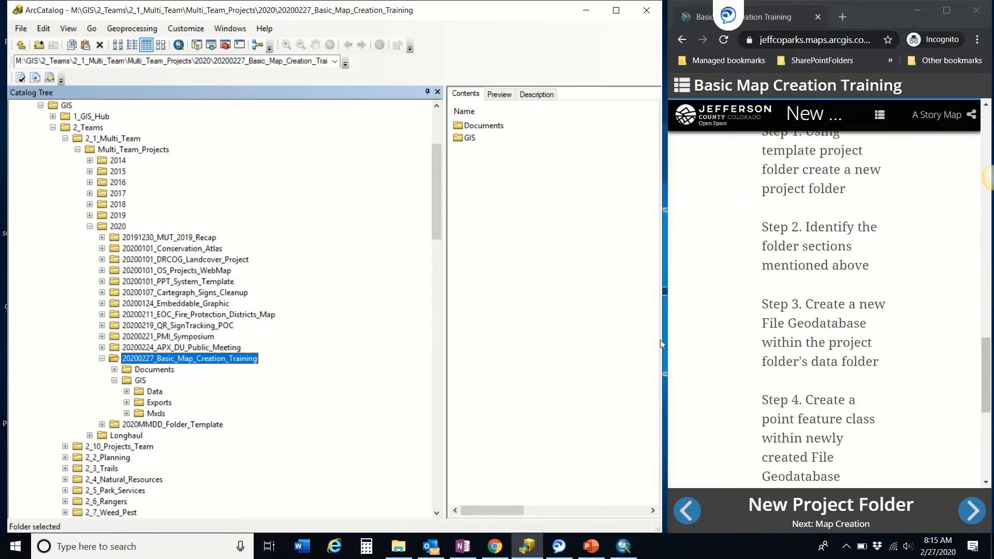
pyautogui.click(127, 392)
# Step: Create a new file geodatabase in the project's GIS Data folder
pyautogui.rightClick(154, 394)
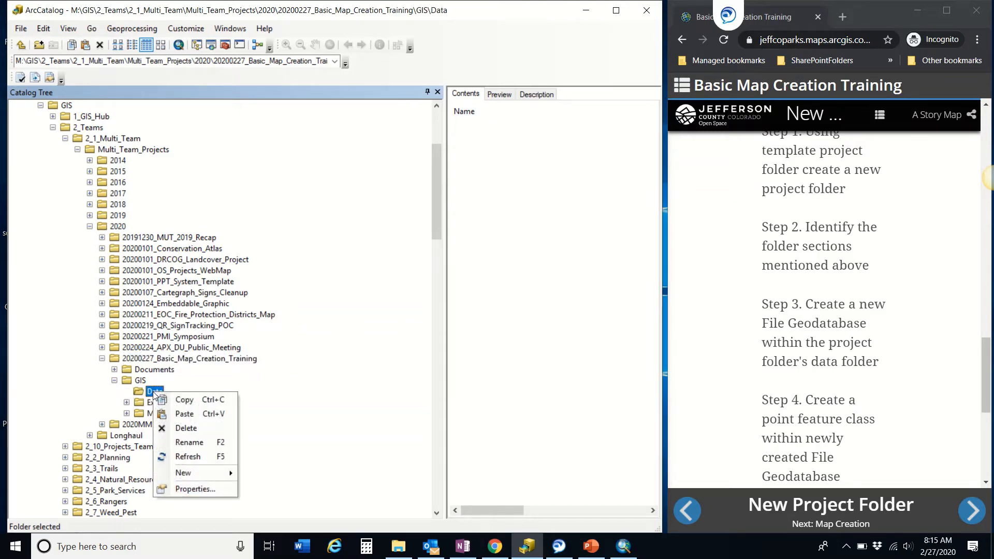
pyautogui.moveTo(198, 477)
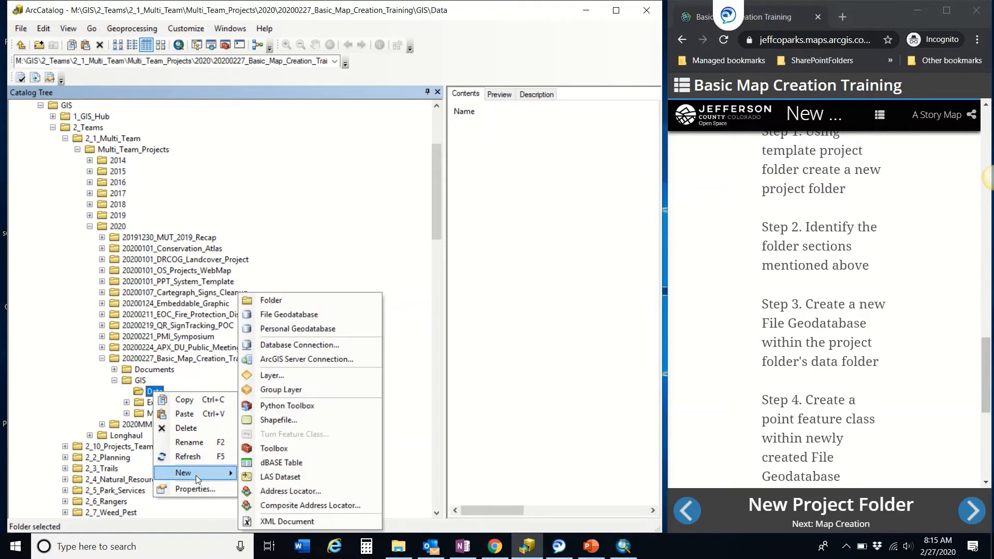
pyautogui.click(299, 316)
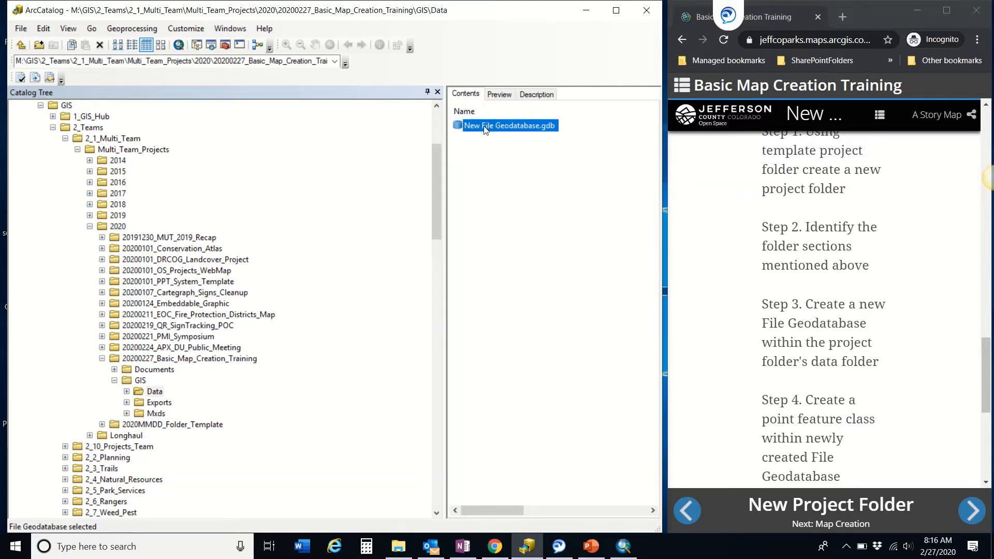
# Step: Rename the geodatabase to Basic_Map_Training.gdb and expand Data to show it
pyautogui.click(539, 129)
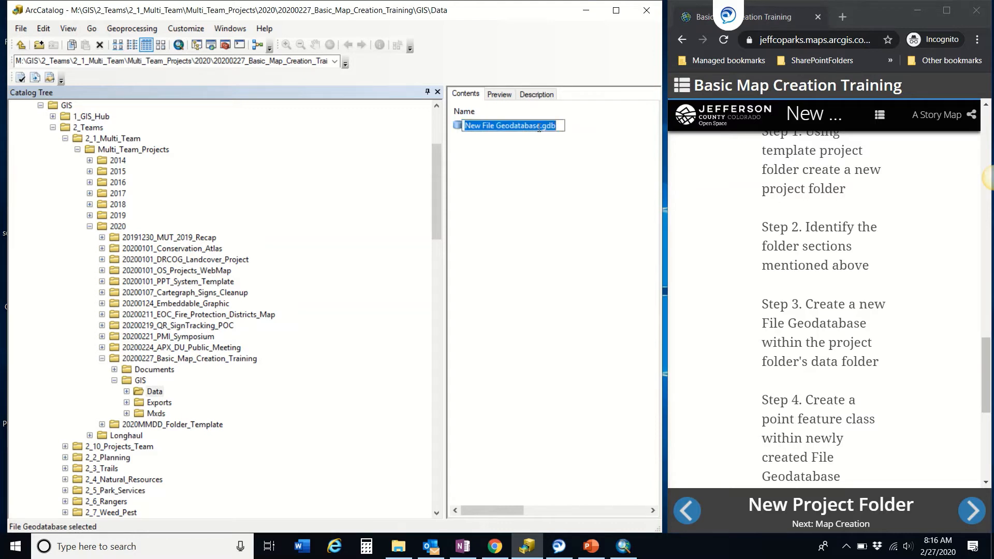
pyautogui.click(506, 174)
pyautogui.click(519, 129)
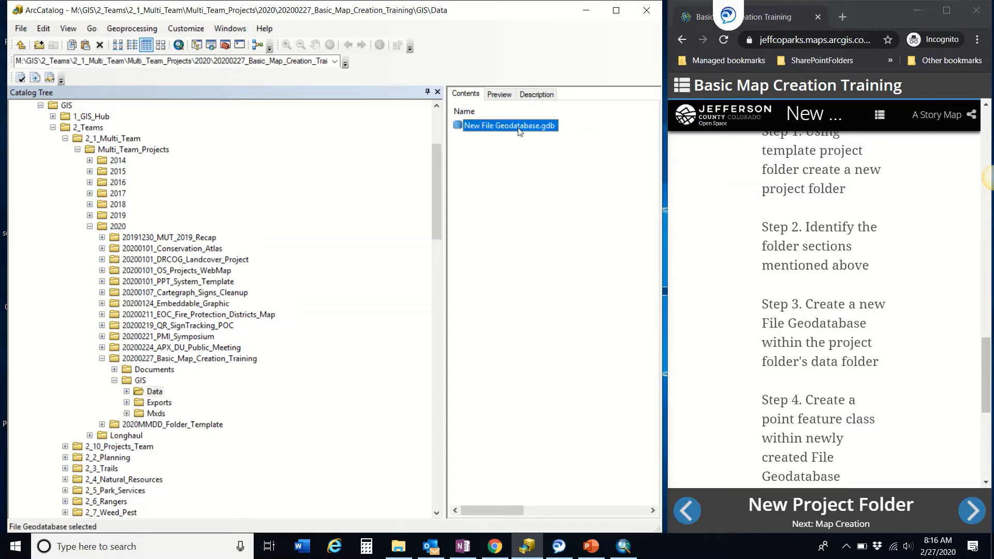
pyautogui.click(519, 129)
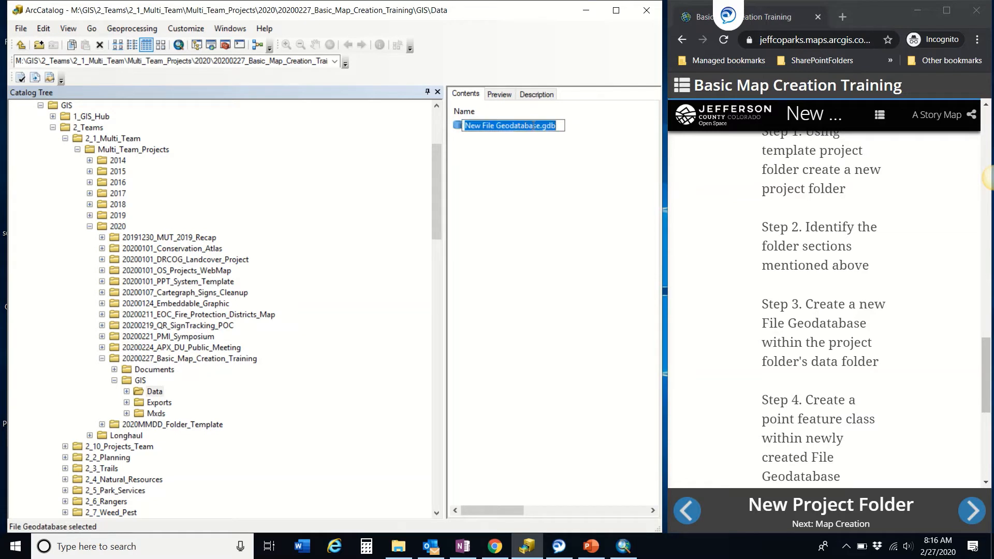
pyautogui.moveTo(541, 125); pyautogui.dragTo(464, 128)
pyautogui.write('Basic_Map')
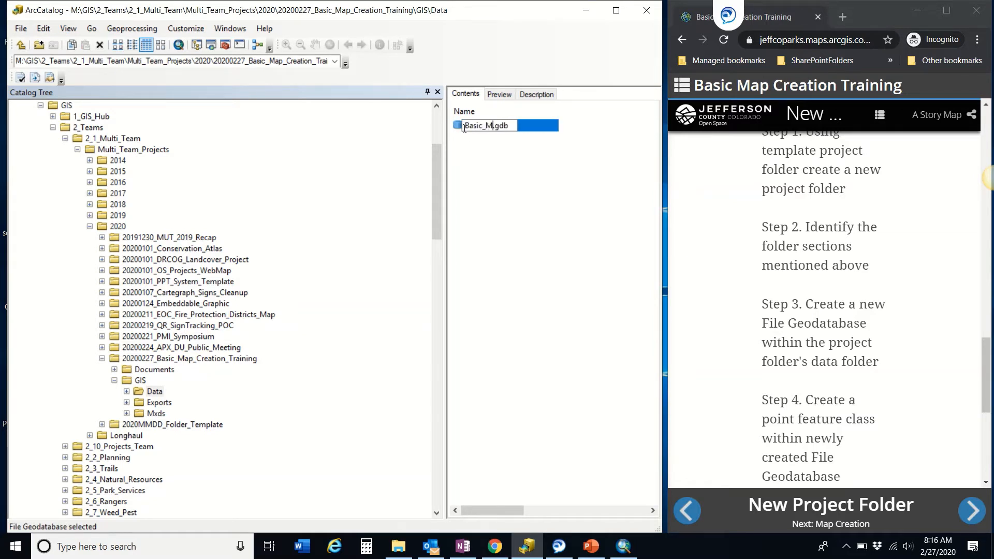
pyautogui.write('_Training')
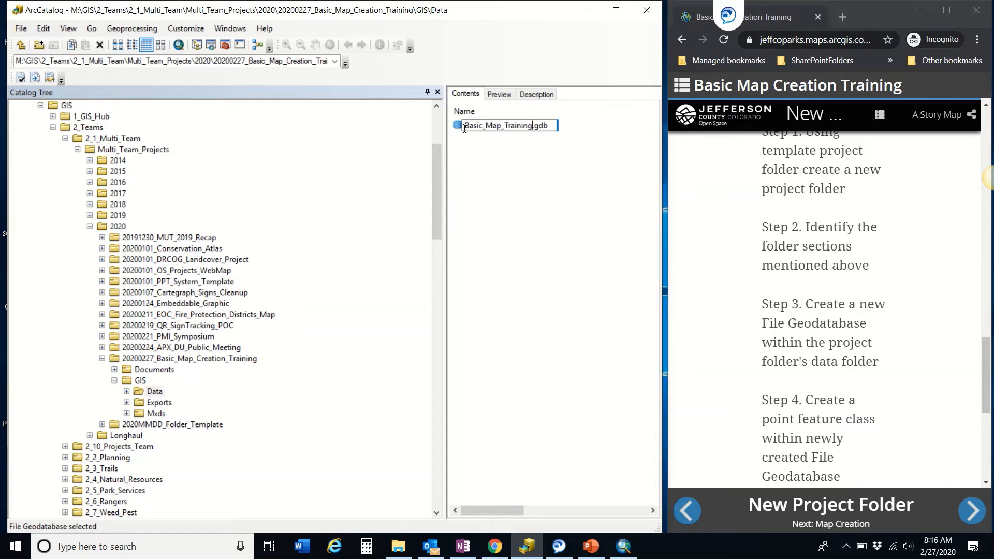
pyautogui.click(485, 214)
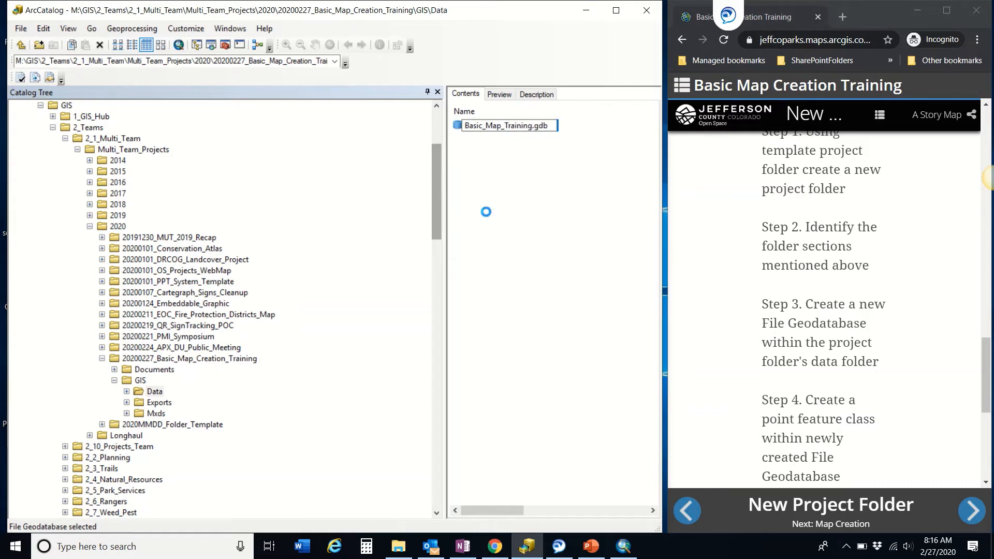
pyautogui.scroll(1, 224, 356)
pyautogui.click(127, 424)
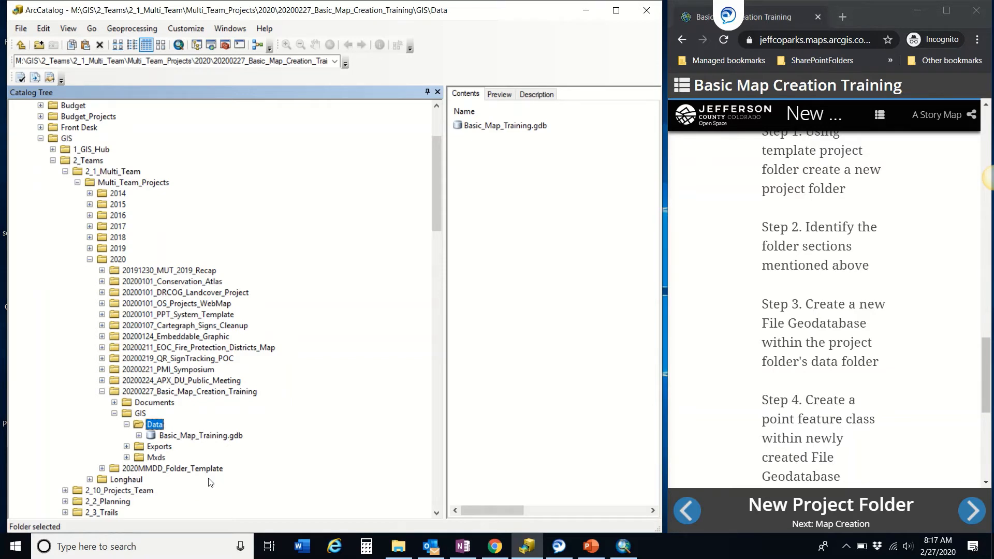
# Step: Open the New Feature Class dialog for Basic_Map_Training.gdb
pyautogui.click(139, 435)
pyautogui.scroll(-1, 745, 333)
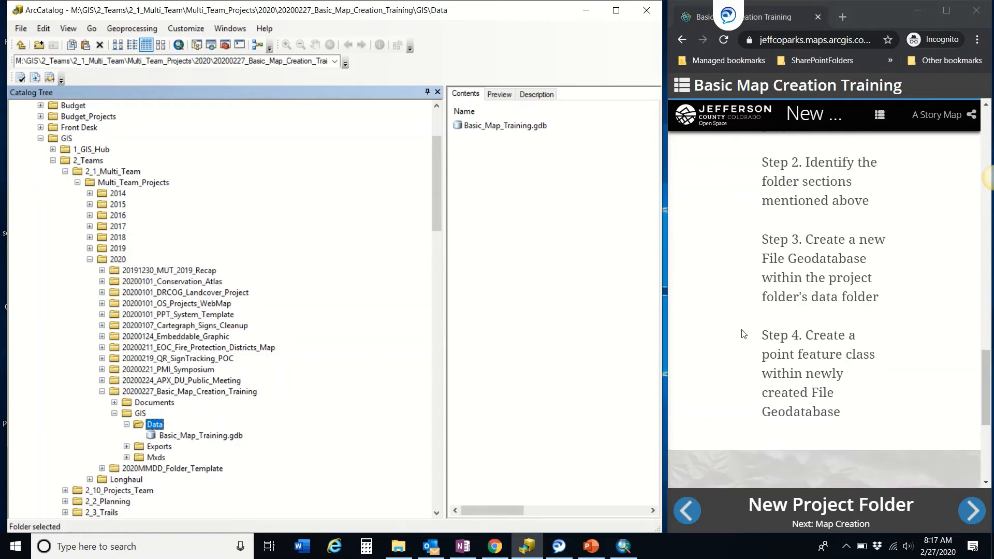
pyautogui.rightClick(194, 438)
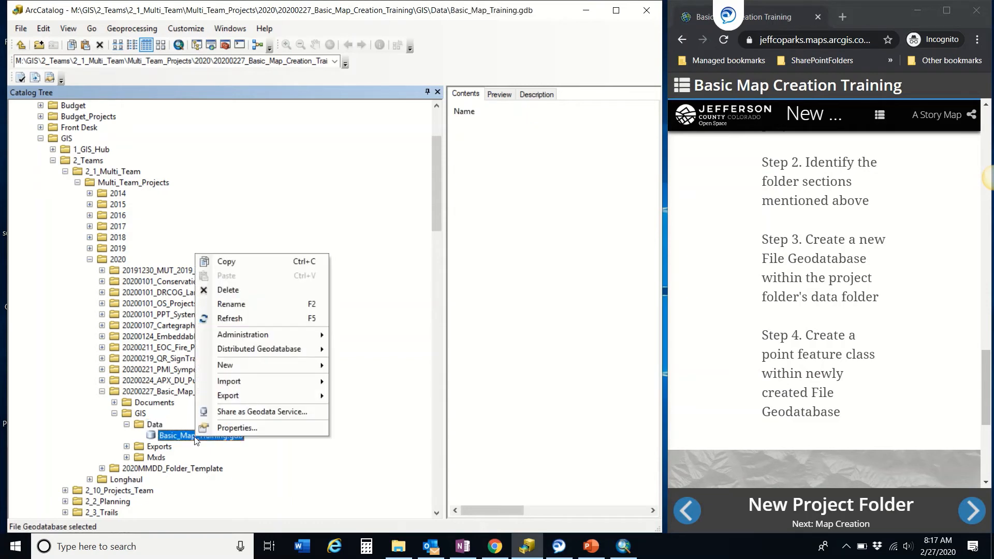
pyautogui.click(235, 461)
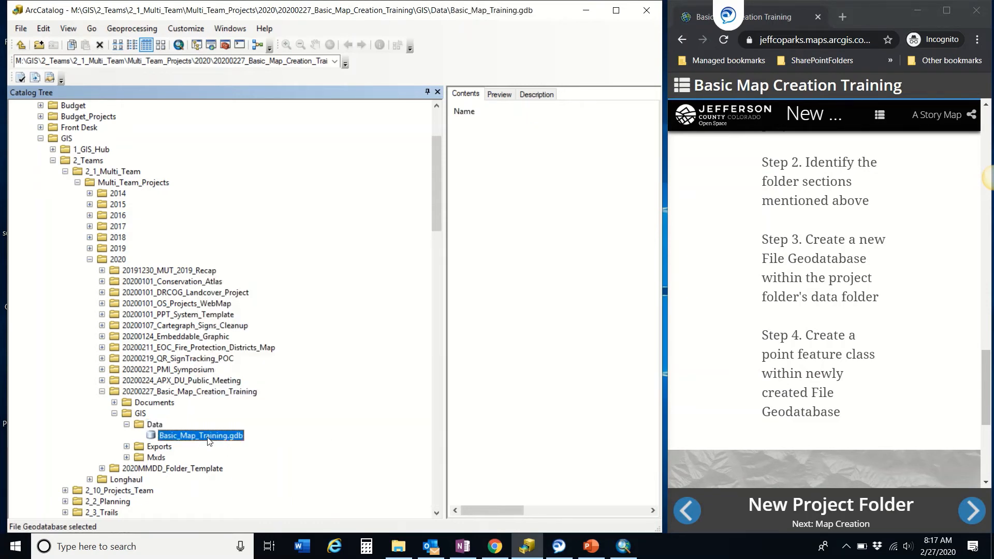
pyautogui.rightClick(208, 439)
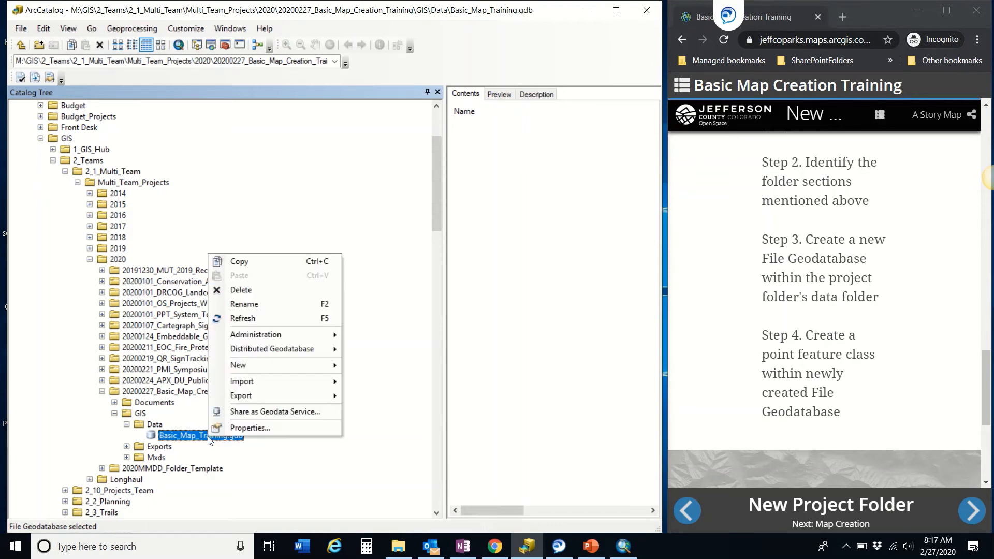
pyautogui.moveTo(256, 364)
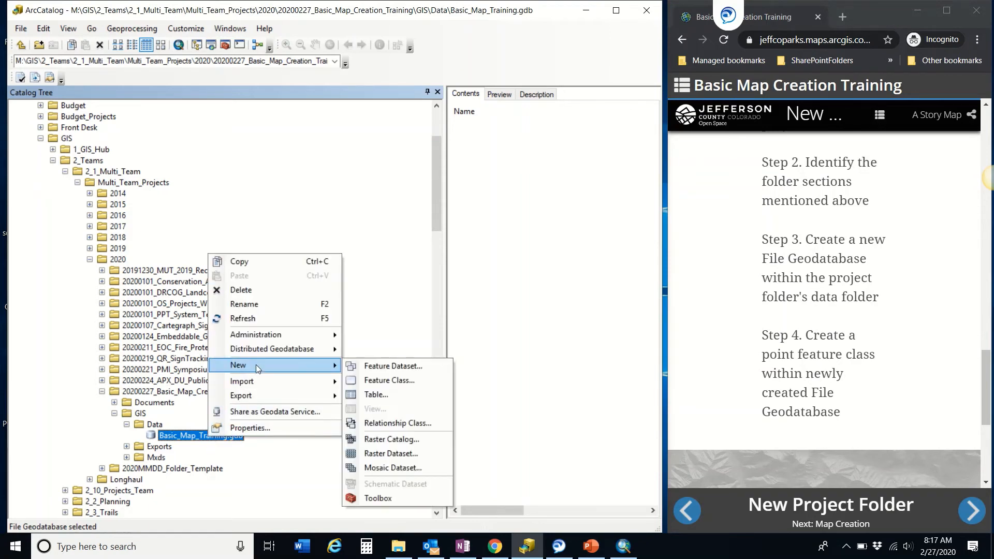
pyautogui.click(407, 378)
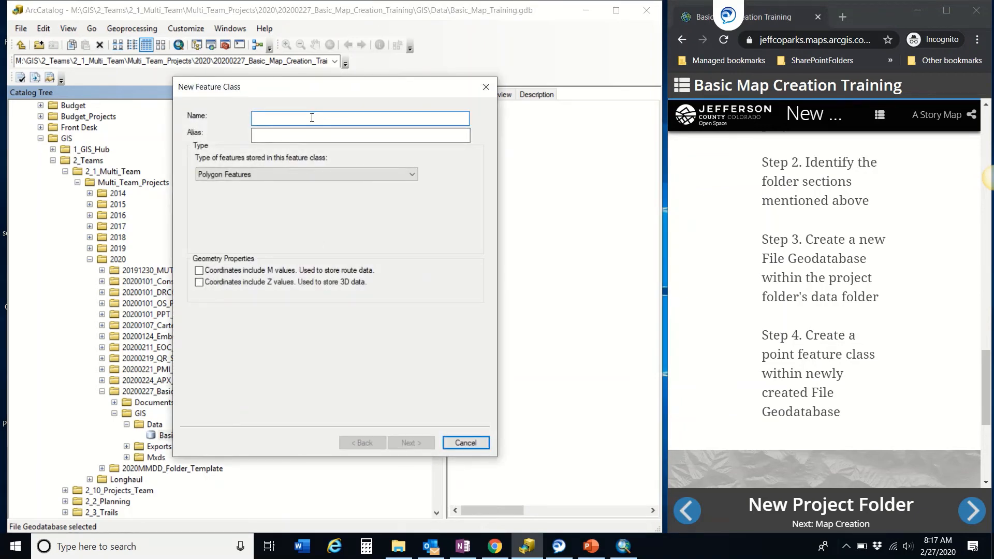
# Step: Name the feature class Training_Points, use the same alias, and choose Point Features
pyautogui.write('Trai')
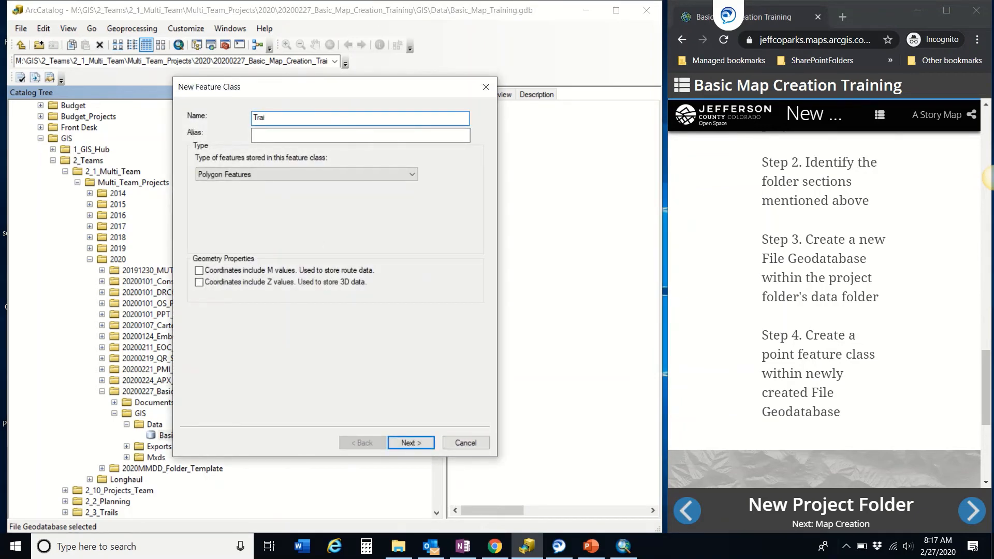
pyautogui.write('ning_Points')
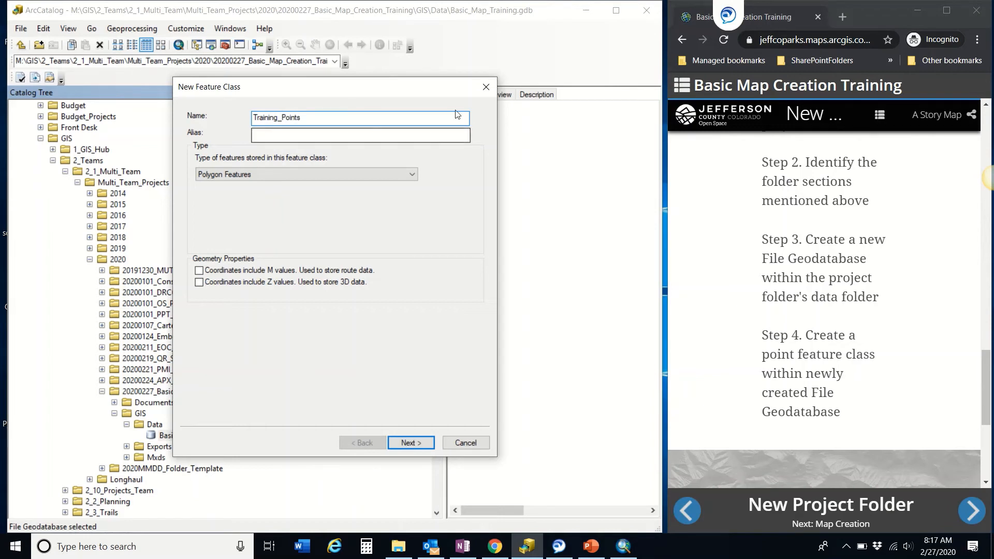
pyautogui.moveTo(317, 118); pyautogui.dragTo(119, 103)
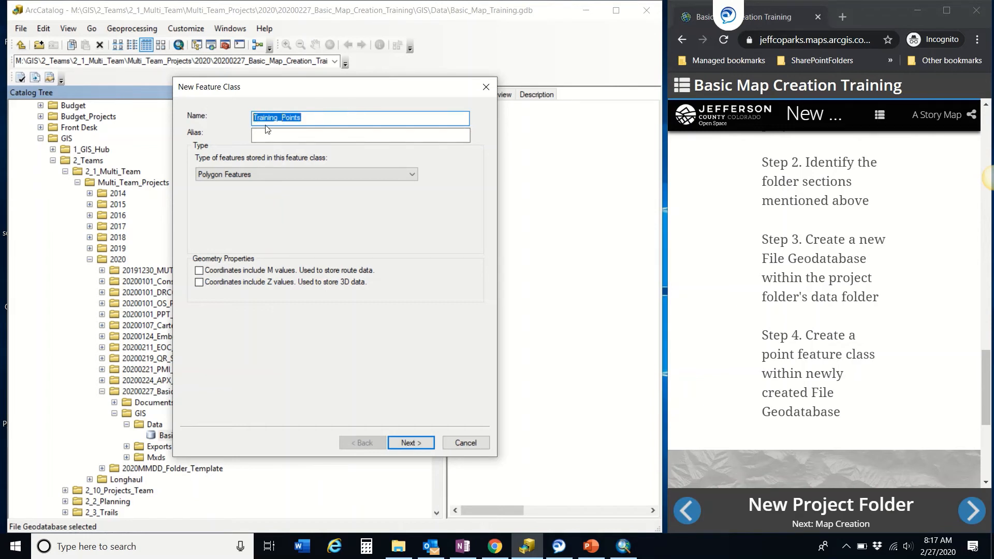
pyautogui.hotkey('ctrl', 'c')
pyautogui.click(311, 135)
pyautogui.hotkey('ctrl', 'v')
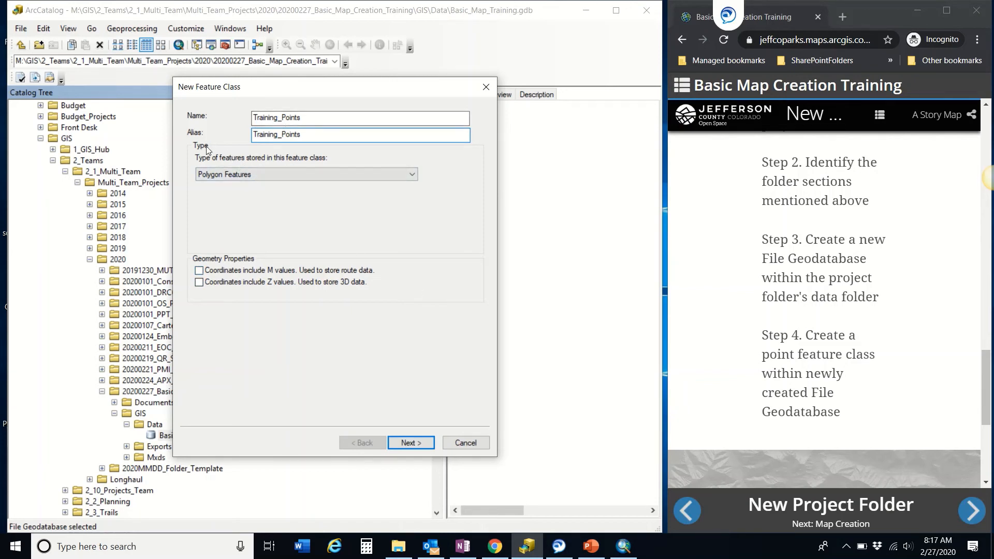
pyautogui.click(278, 176)
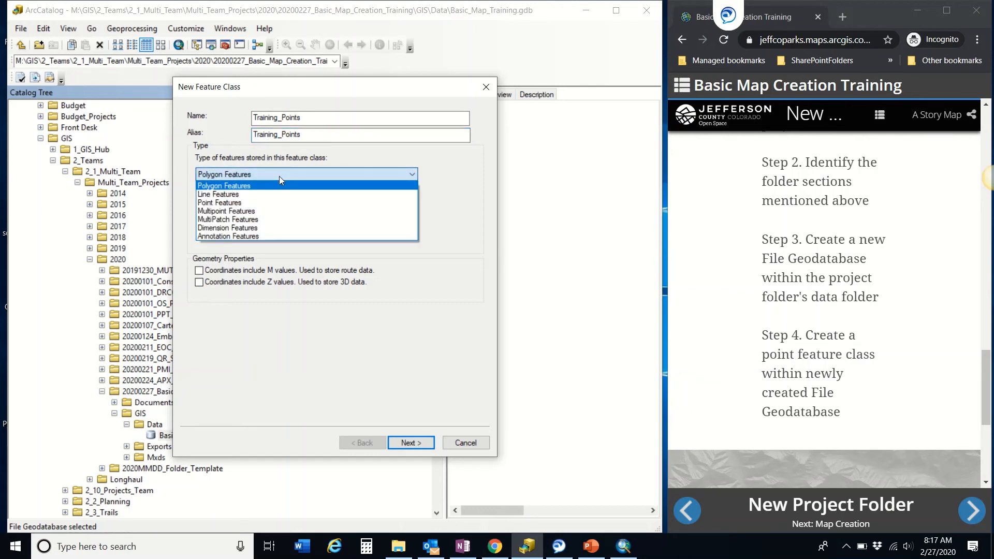
pyautogui.click(273, 202)
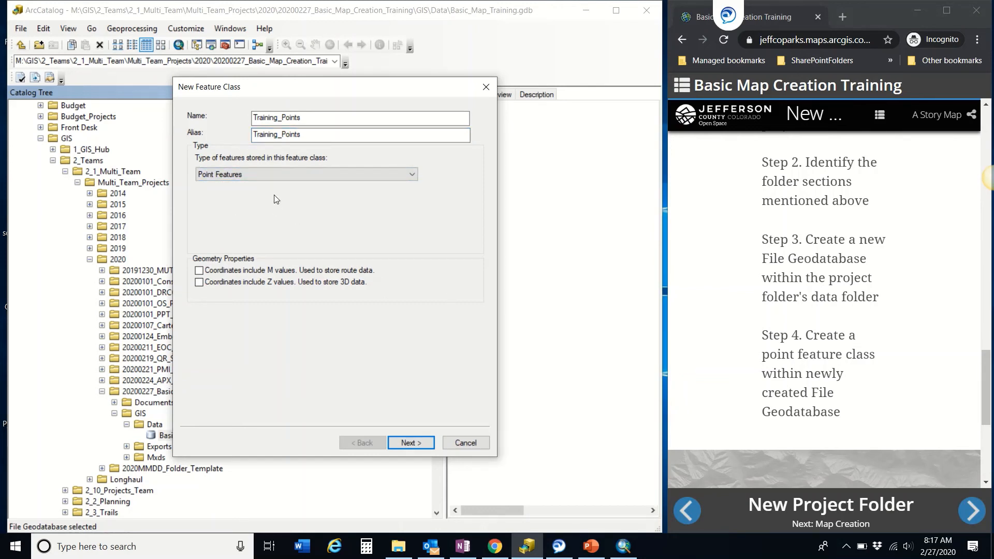
# Step: Use NAD 1983 StatePlane Colorado Central coordinates, keeping default XY tolerance and storage
pyautogui.click(423, 445)
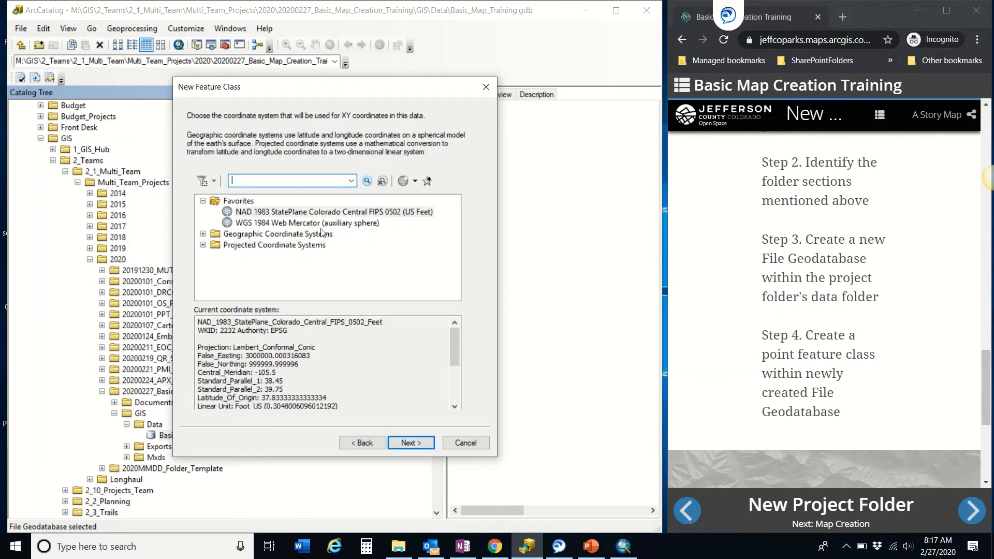
pyautogui.click(278, 216)
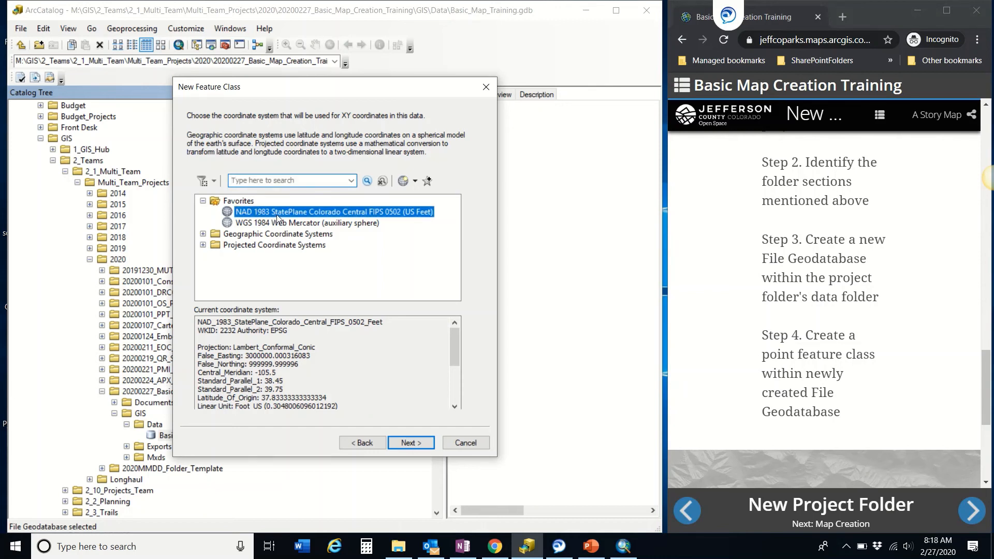
pyautogui.click(411, 443)
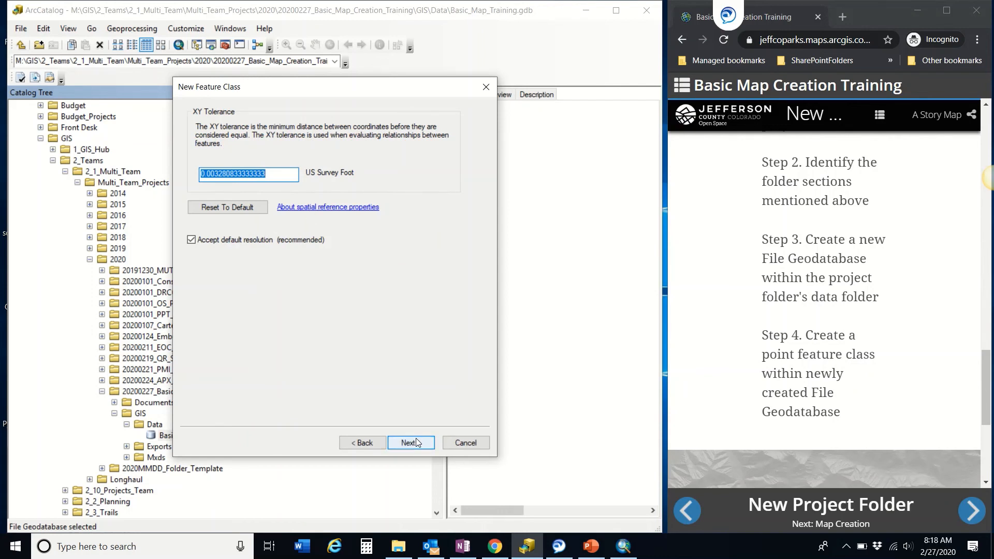
pyautogui.click(416, 444)
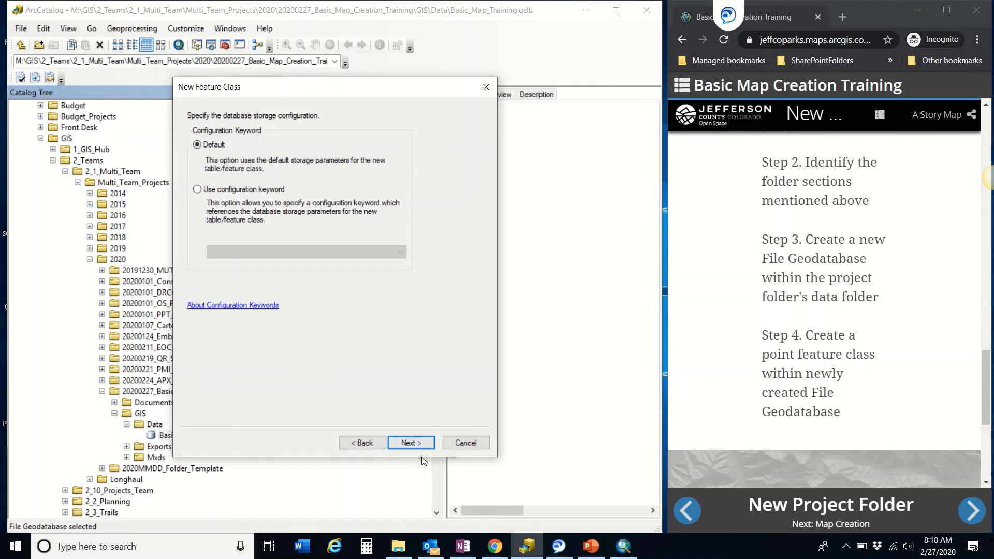
pyautogui.click(415, 443)
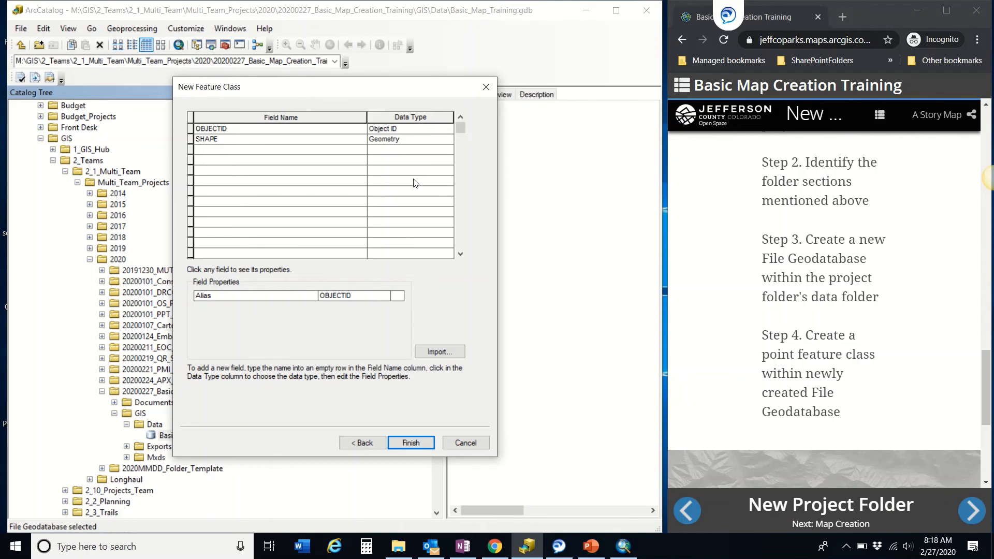
# Step: Add a GIS_ID field with data type Long Integer
pyautogui.click(217, 150)
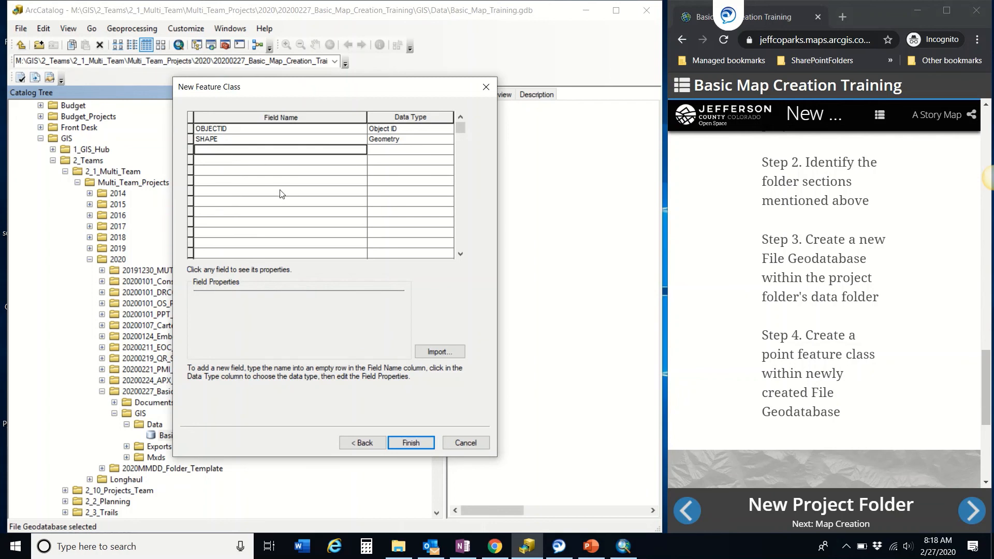
pyautogui.write('GIS_ID')
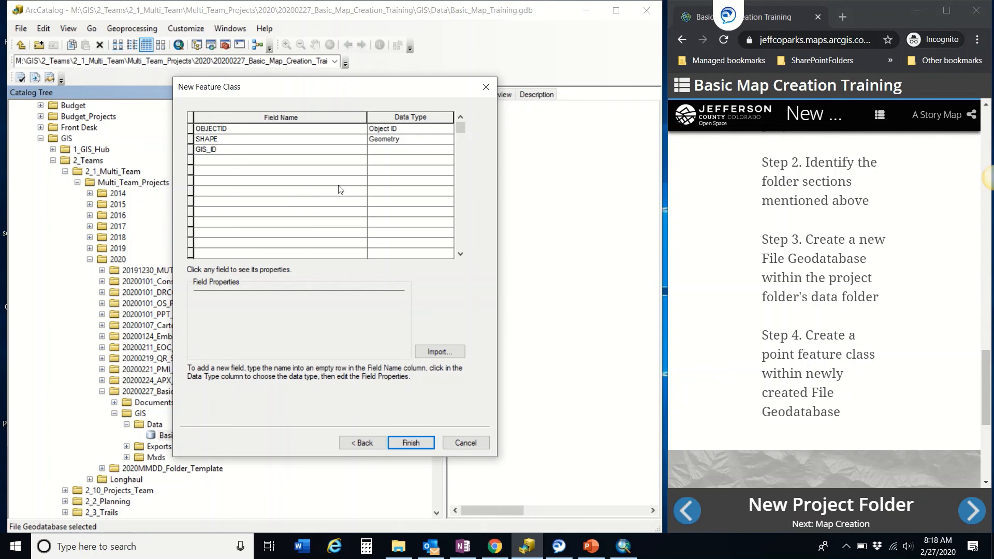
pyautogui.click(404, 150)
pyautogui.click(404, 150)
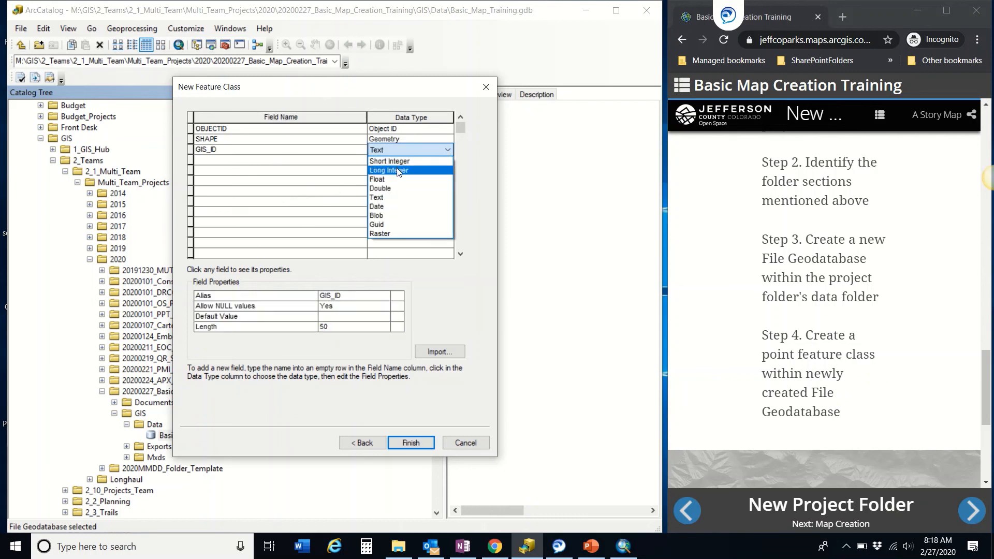
pyautogui.click(398, 171)
# Step: Add a Notes Text field and set its Length to 150
pyautogui.click(198, 159)
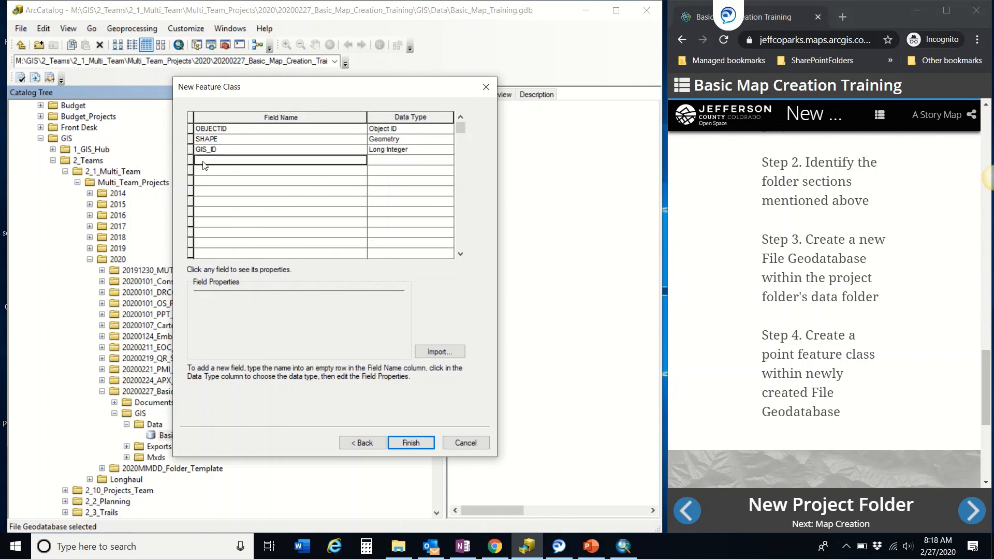
pyautogui.write('Notes')
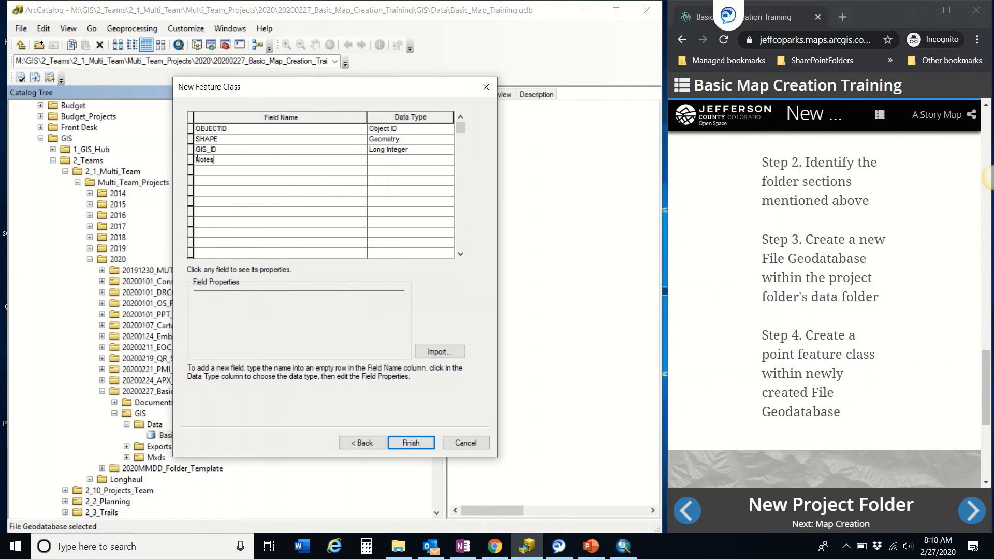
pyautogui.press('Tab')
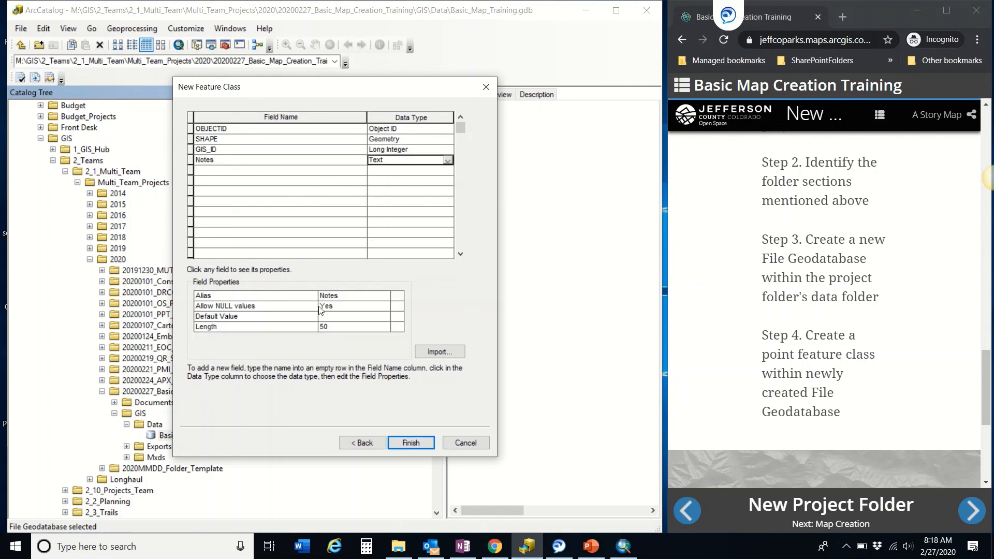
pyautogui.click(320, 327)
pyautogui.write('1')
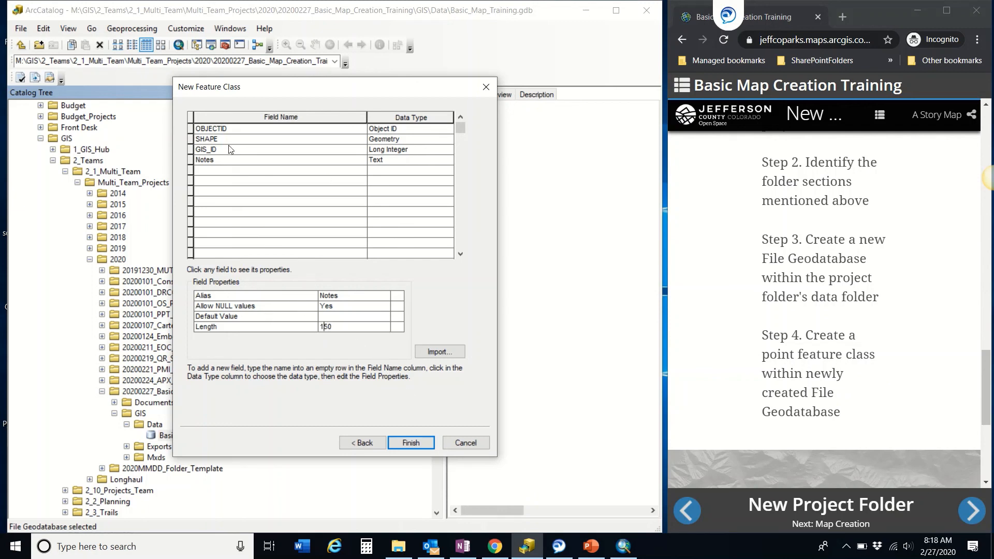